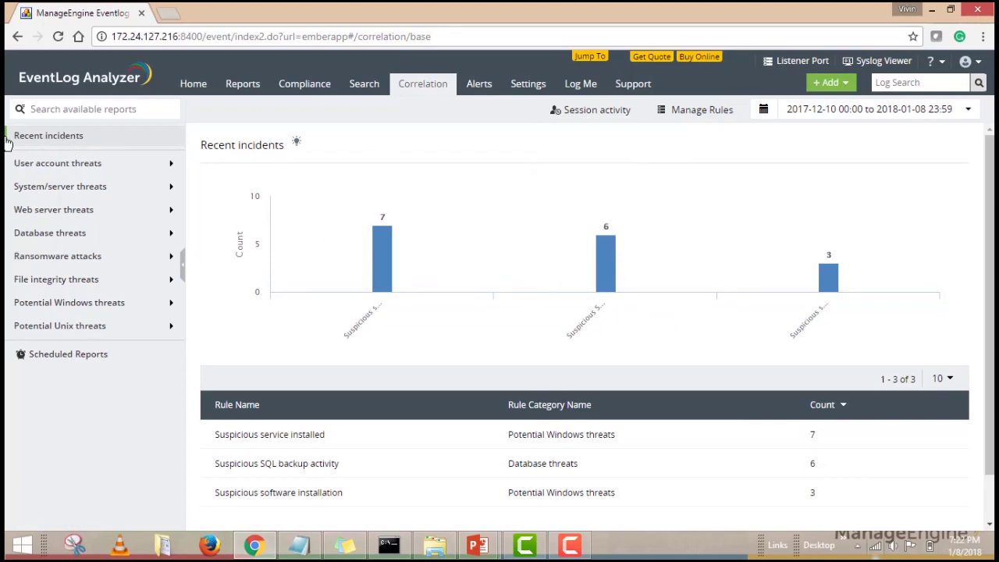
# Step: Expand Potential Windows threats in the sidebar to show Suspicious service installed and other reports
pyautogui.scroll(-2, 603, 344)
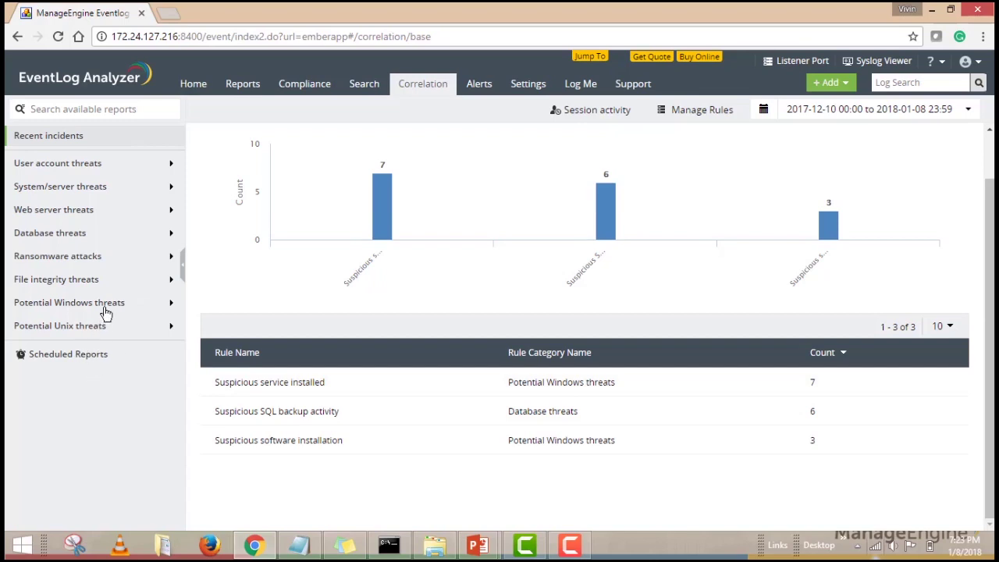
pyautogui.click(105, 303)
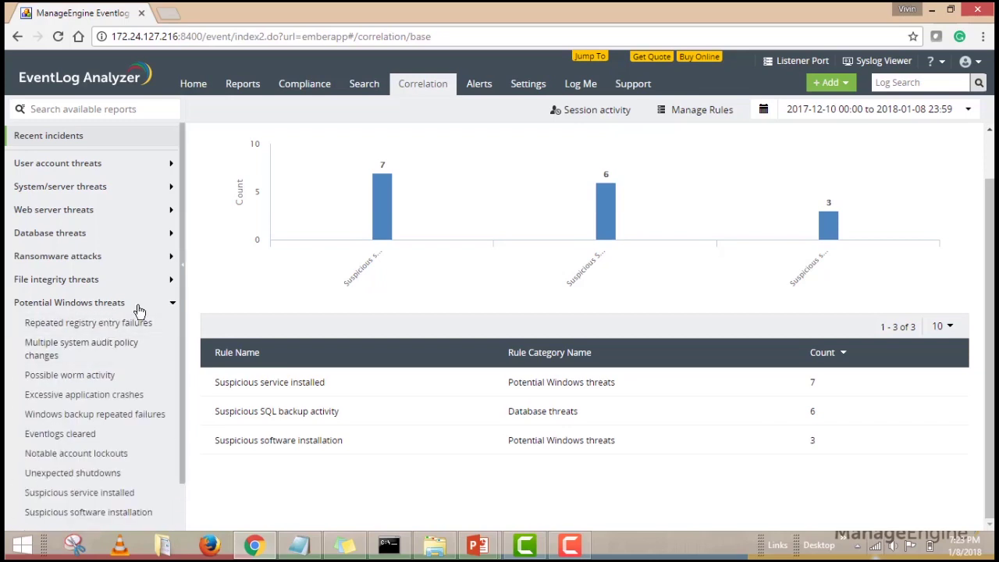
pyautogui.scroll(-2, 139, 311)
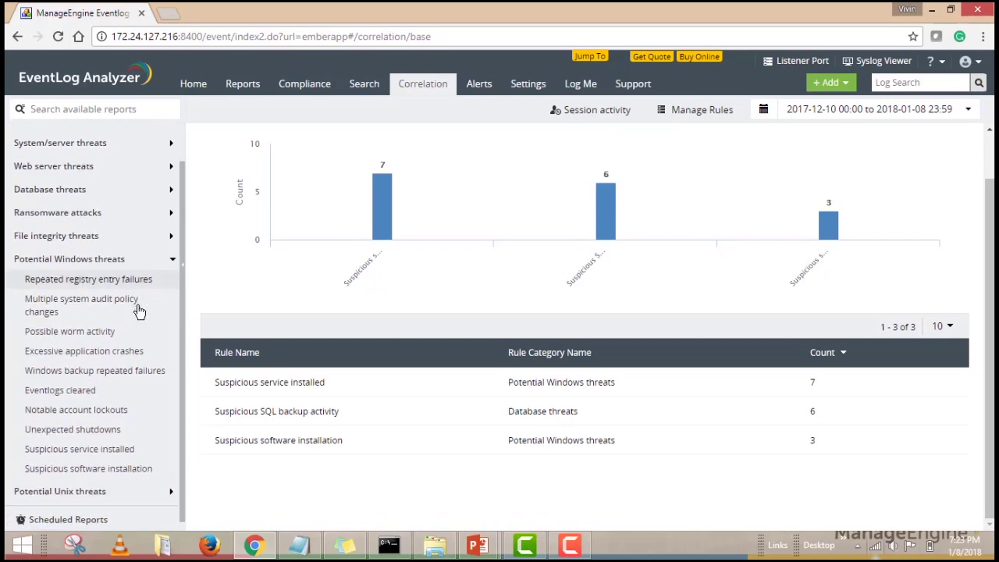
# Step: Open the Suspicious service installed report and view, then close, the latest incident's event history
pyautogui.click(107, 445)
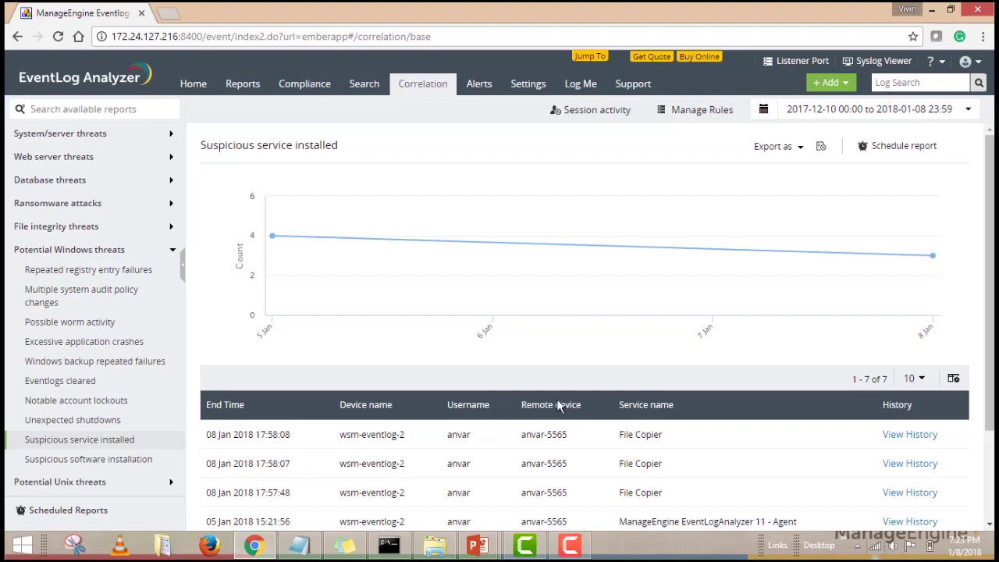
pyautogui.click(908, 442)
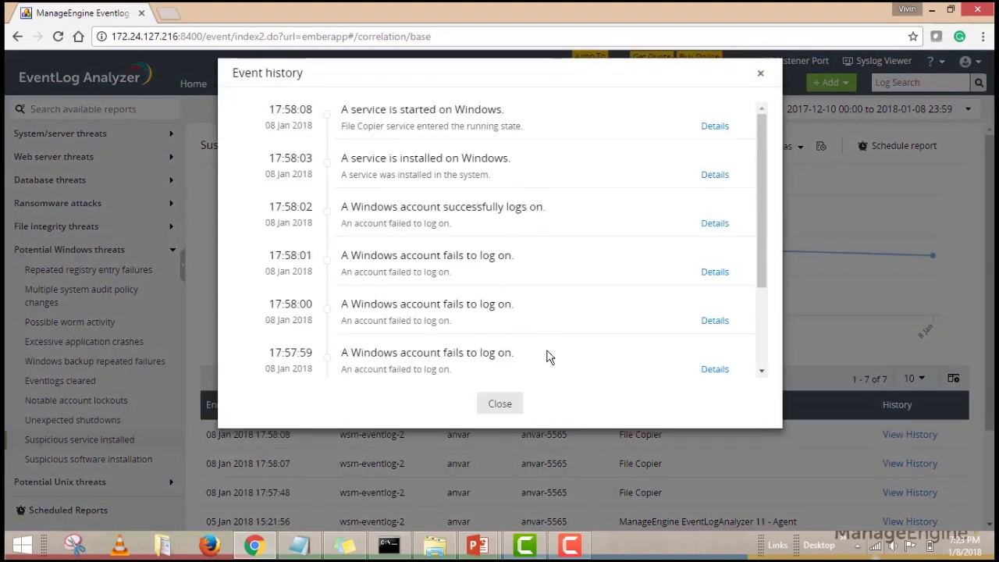
pyautogui.click(515, 405)
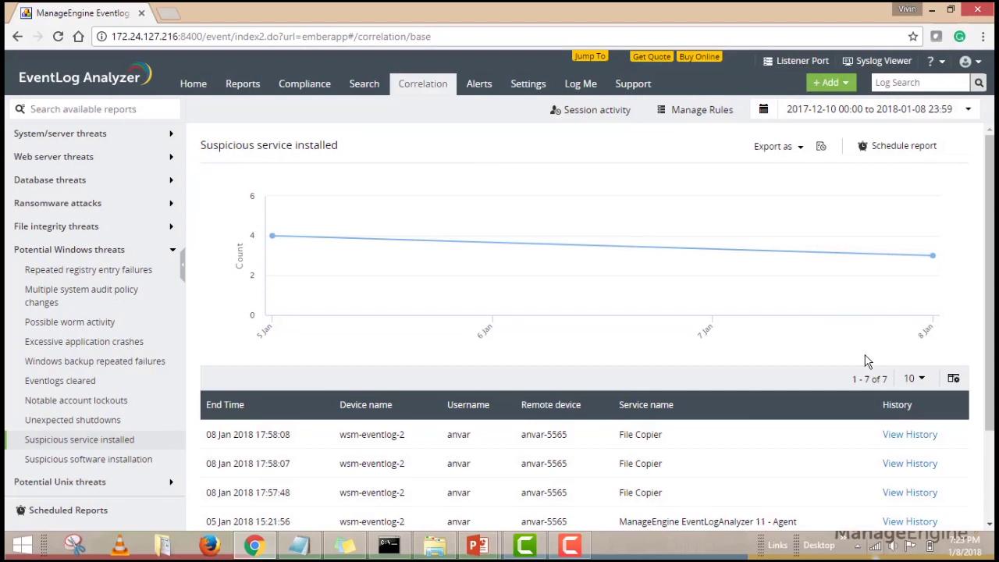
pyautogui.click(953, 379)
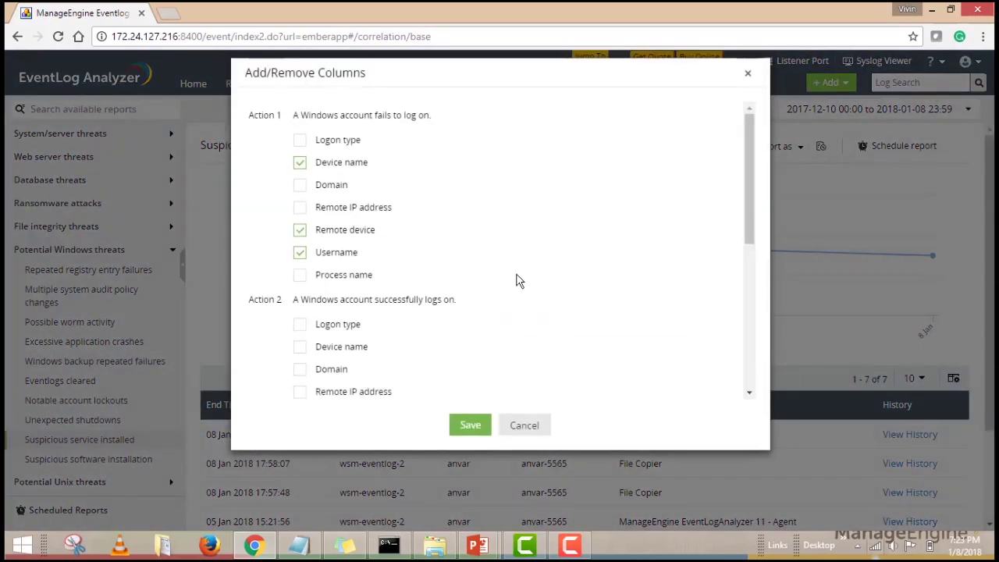
pyautogui.moveTo(755, 224); pyautogui.dragTo(750, 383)
pyautogui.click(525, 427)
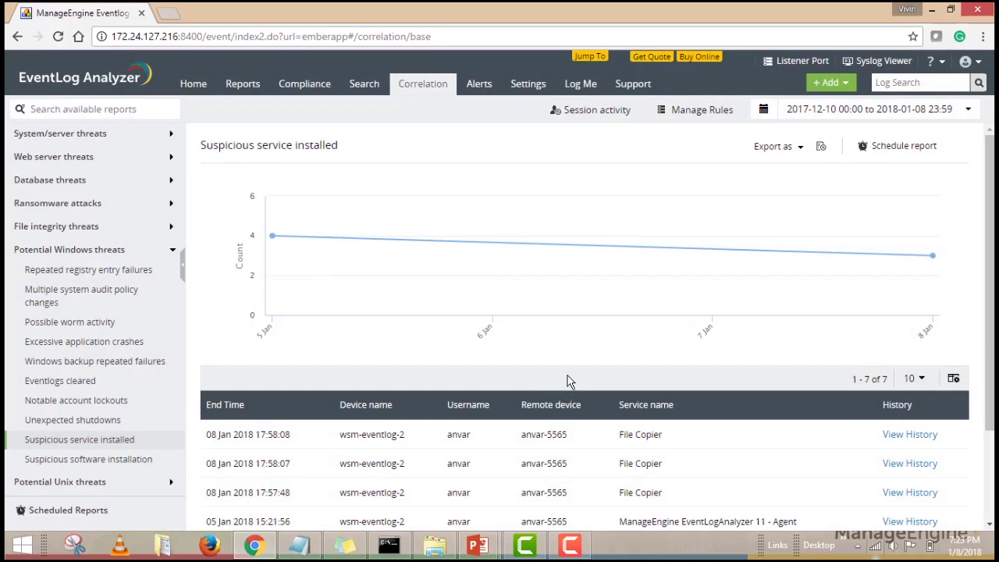
# Step: Edit the Suspicious service installed rule from Manage Rules and review its four chained actions
pyautogui.click(711, 111)
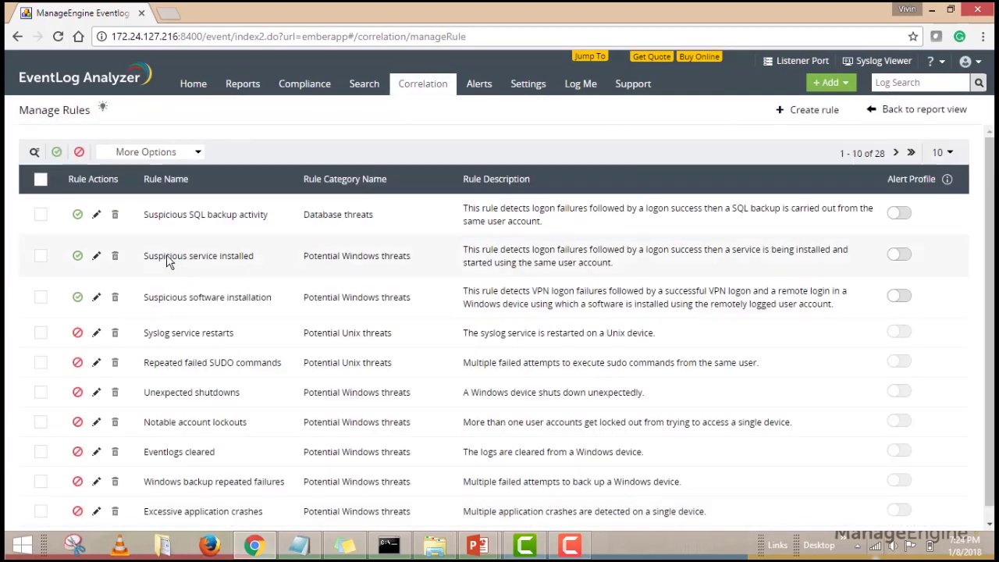
pyautogui.click(97, 257)
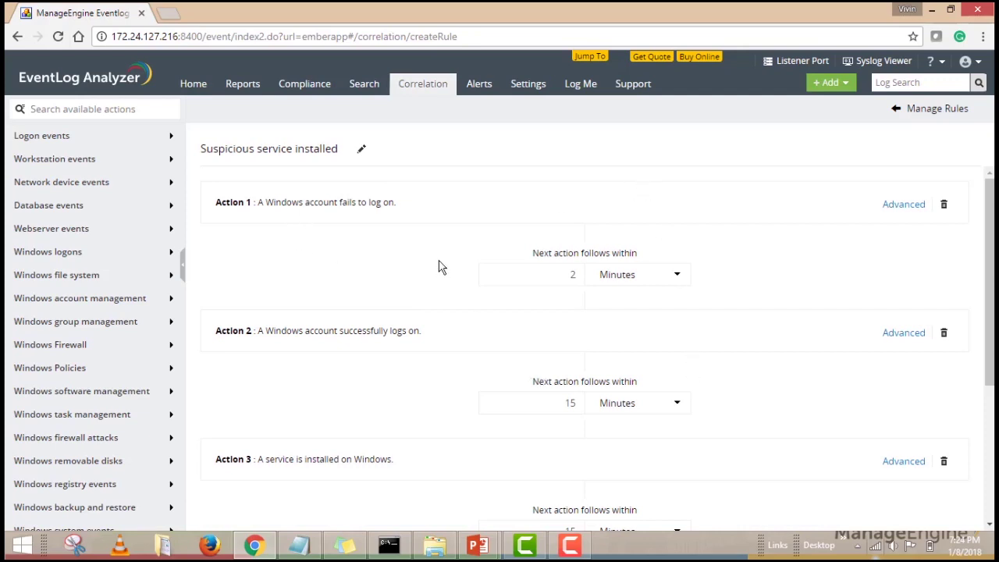
pyautogui.scroll(-3, 743, 279)
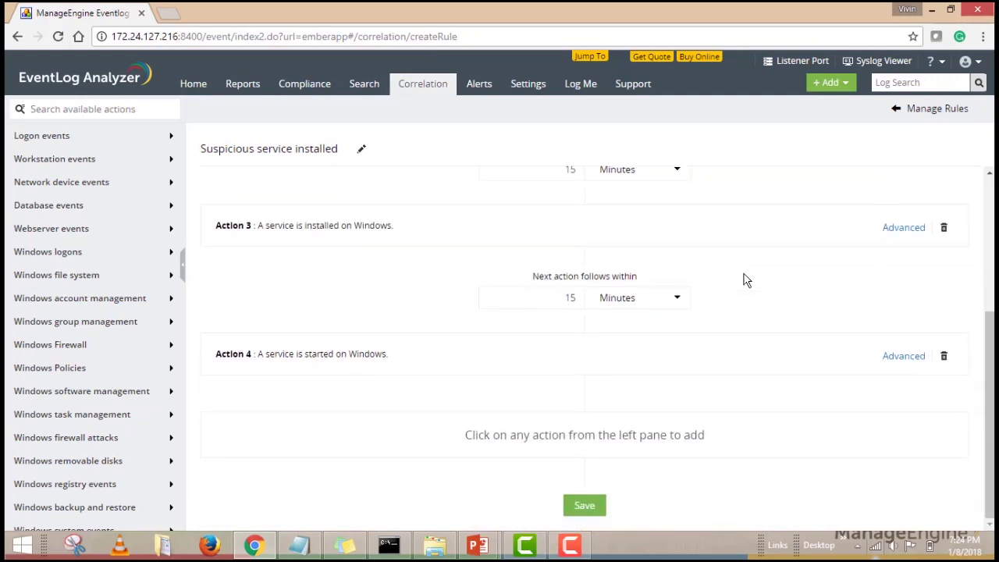
pyautogui.scroll(3, 743, 279)
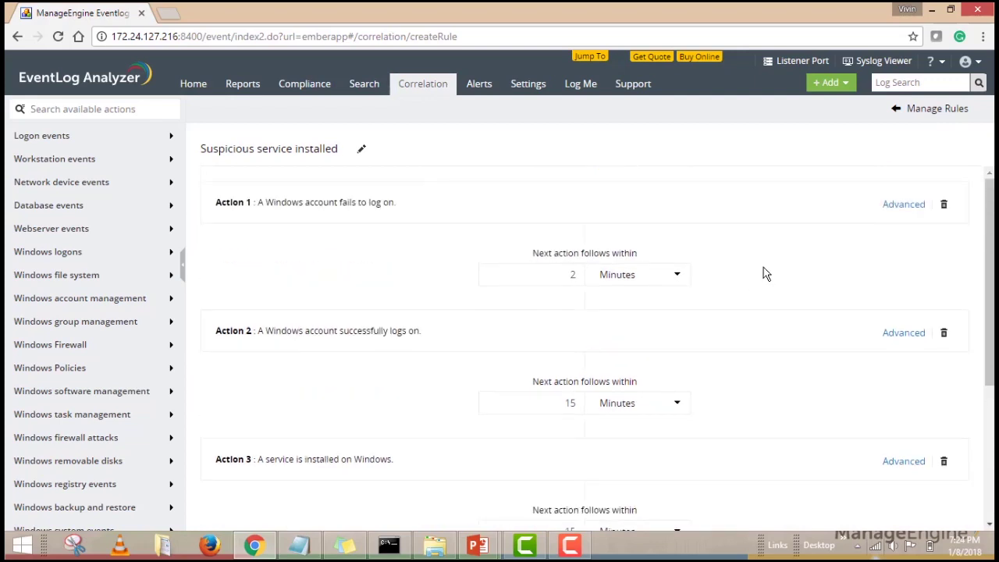
# Step: Expand Action 1's Advanced options to show its filters and 5-within-10-minutes threshold
pyautogui.click(905, 205)
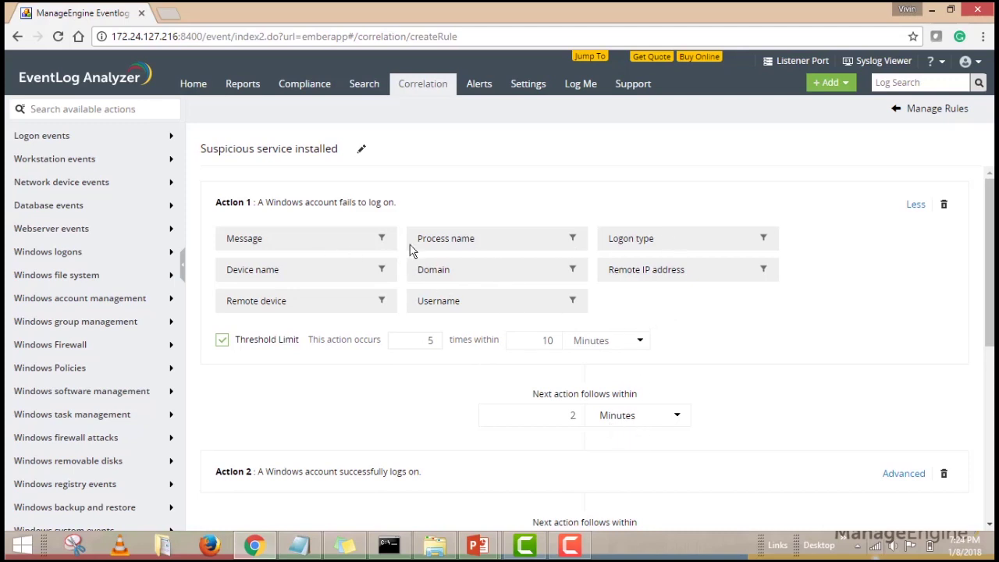
pyautogui.scroll(-5, 662, 261)
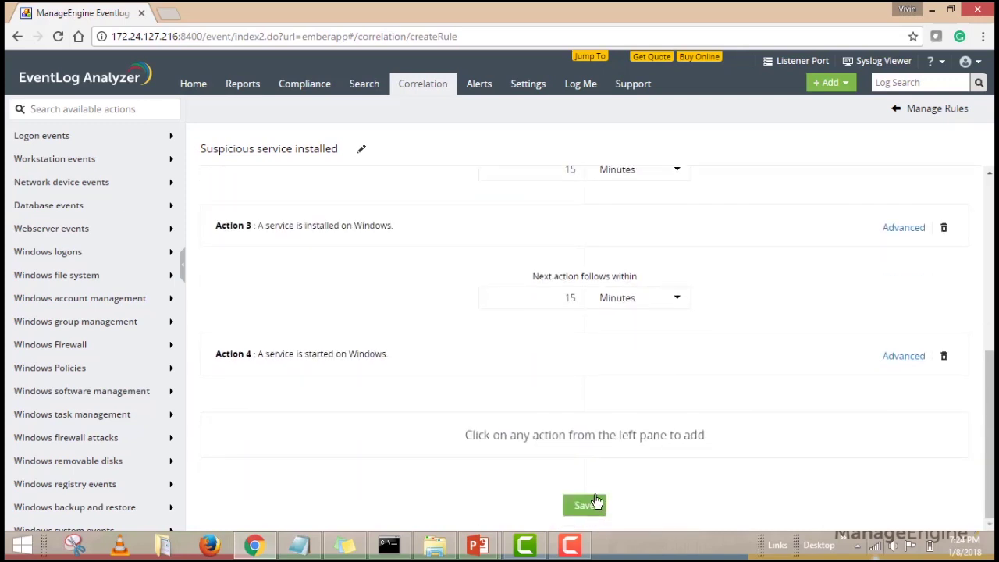
pyautogui.scroll(2, 596, 500)
pyautogui.scroll(3, 592, 437)
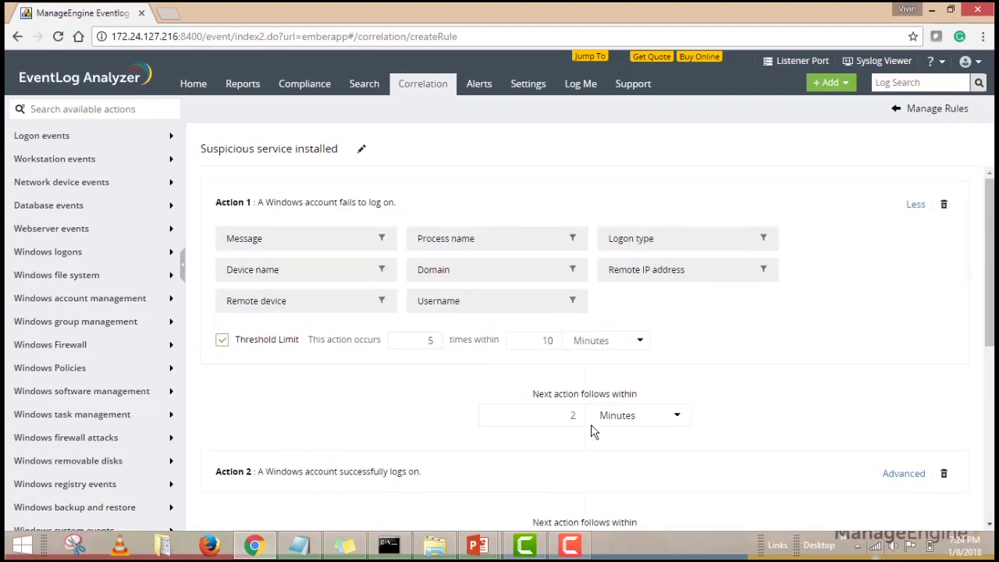